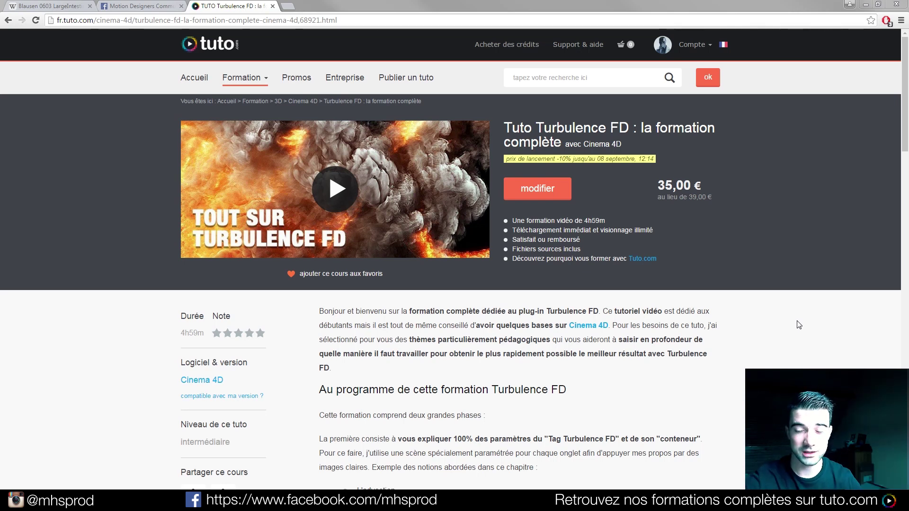
Step: Play the Turbulence FD course trailer and watch it full screen
left_click(331, 189)
mouse_move(462, 282)
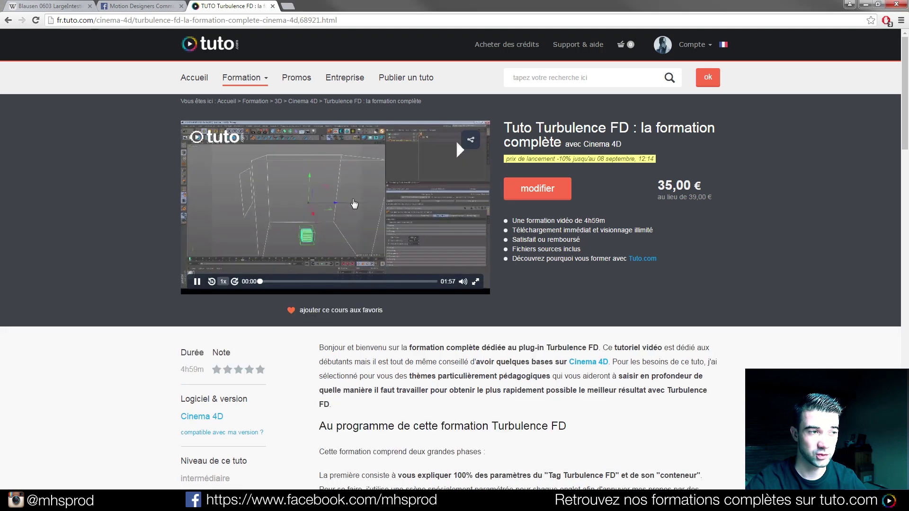
left_click(475, 282)
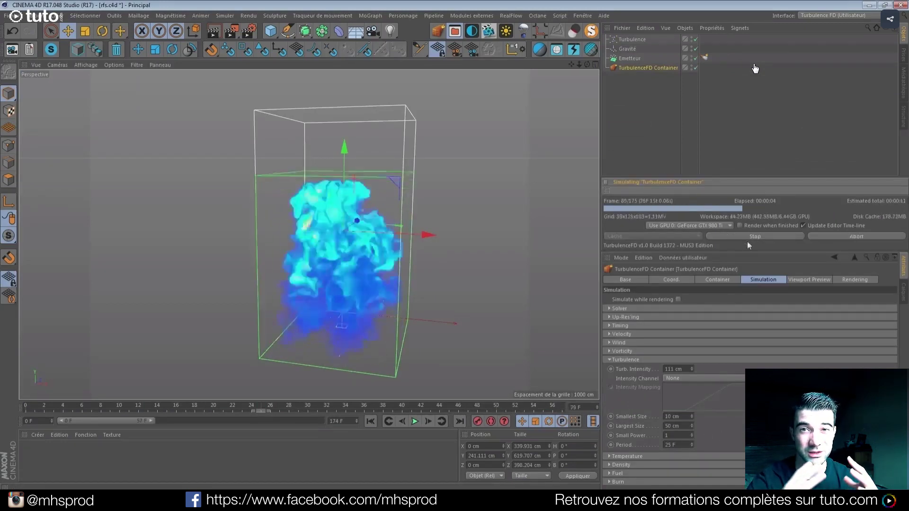
Step: Stop the running TurbulenceFD fluid simulation early
left_click(733, 237)
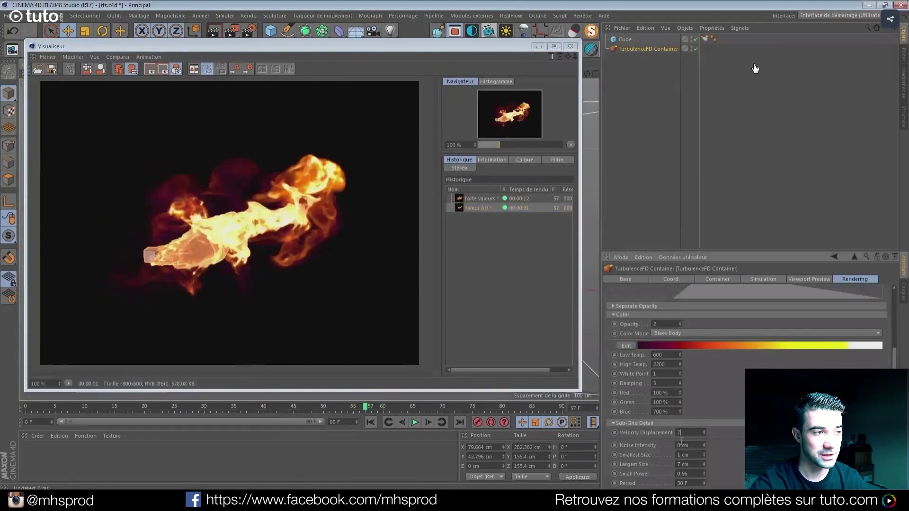
Step: Set sub-grid Velocity Displacement to 7 and Noise Intensity to 7 cm, then render
key("Tab")
type("7")
key("Return")
key("shift+r")
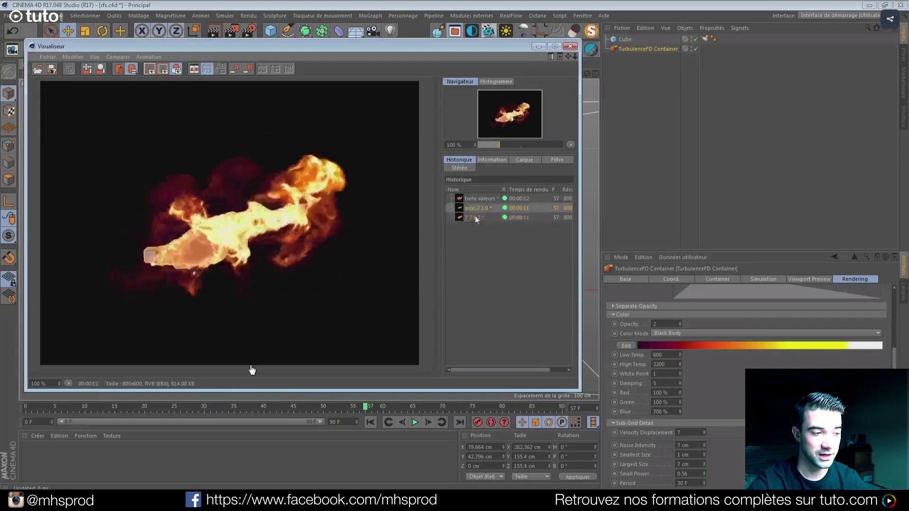
Step: Close the render view, confirm the stop-render prompt, and re-render the detailed fire
left_click(571, 46)
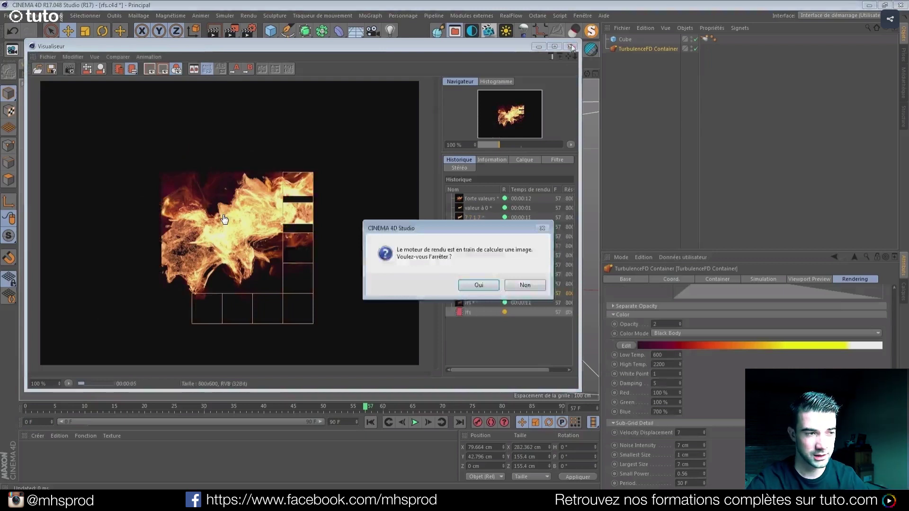
key("Return")
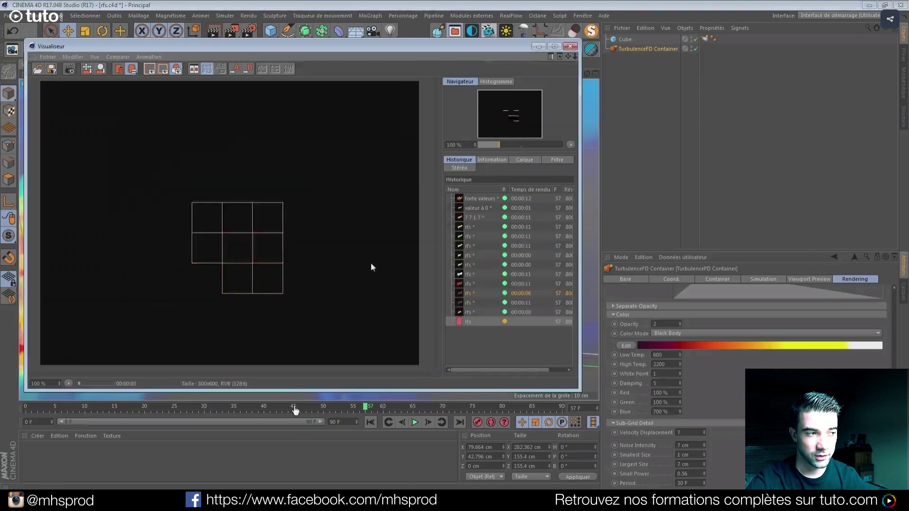
scroll(658, 375, "up", 3)
scroll(659, 375, "up", 4)
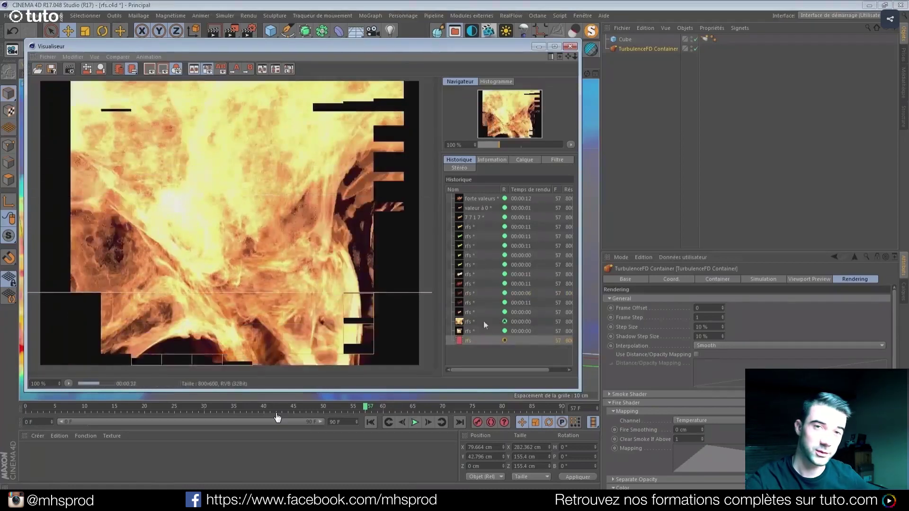
scroll(707, 325, "down", 5)
scroll(707, 325, "down", 5)
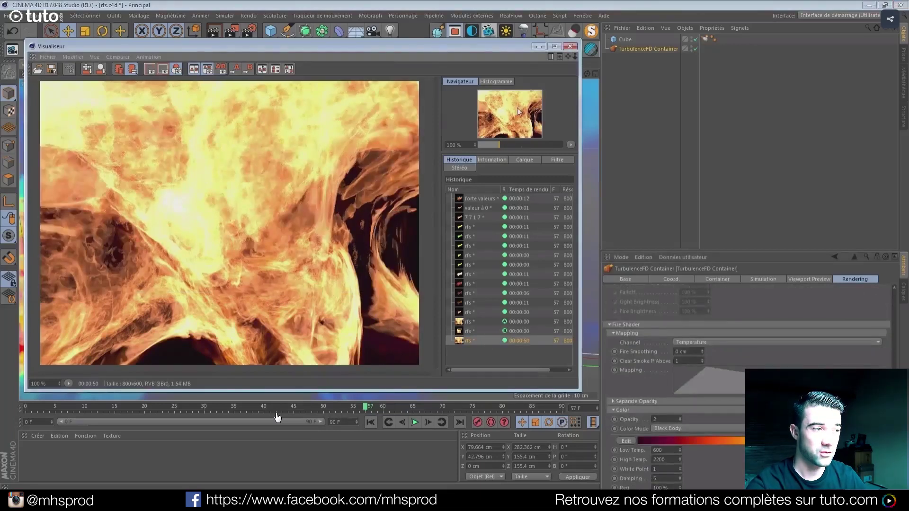
left_click(569, 48)
left_click(670, 97)
key("shift+r")
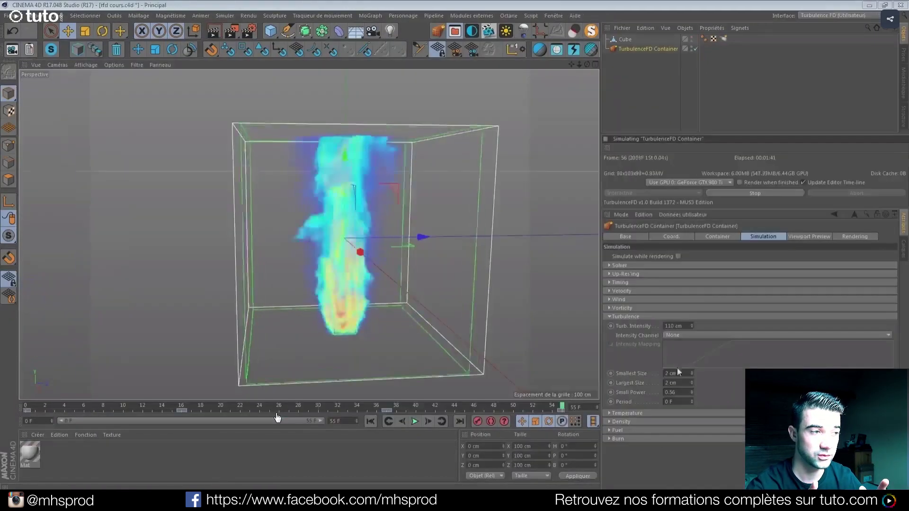
Step: Commit a 110 cm turbulence intensity and stop the running simulation
key("Return")
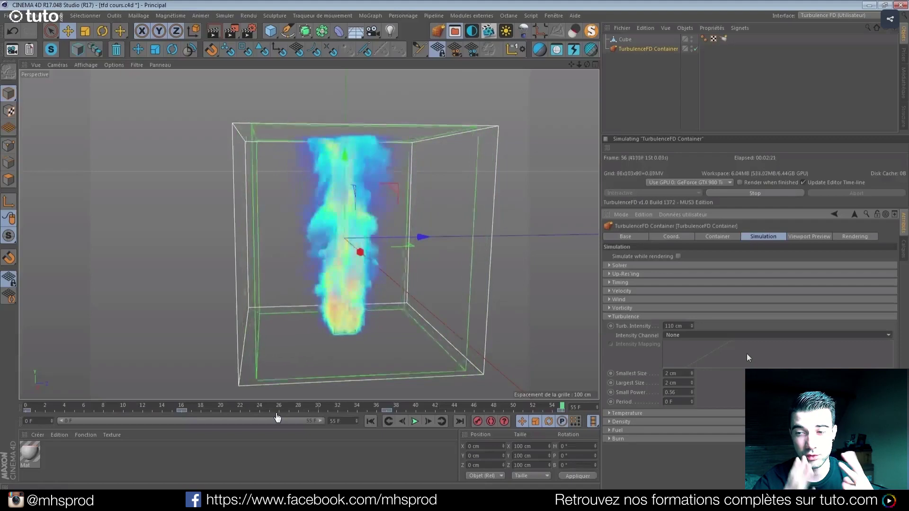
left_click(752, 193)
scroll(342, 297, "up", 5)
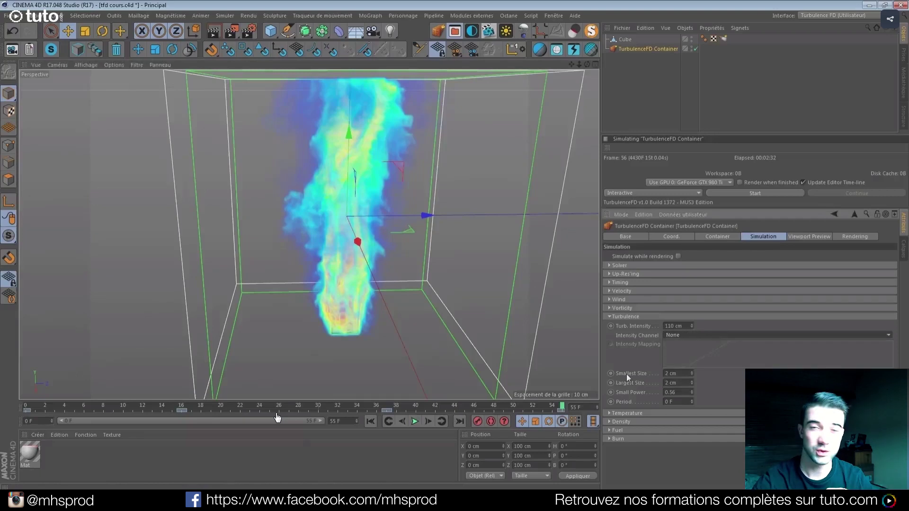
Step: Try Smallest Size at 0 and 100 cm, revert to 2 cm, and set Largest Size to 50 cm
left_click_drag(626, 374, 291, 197)
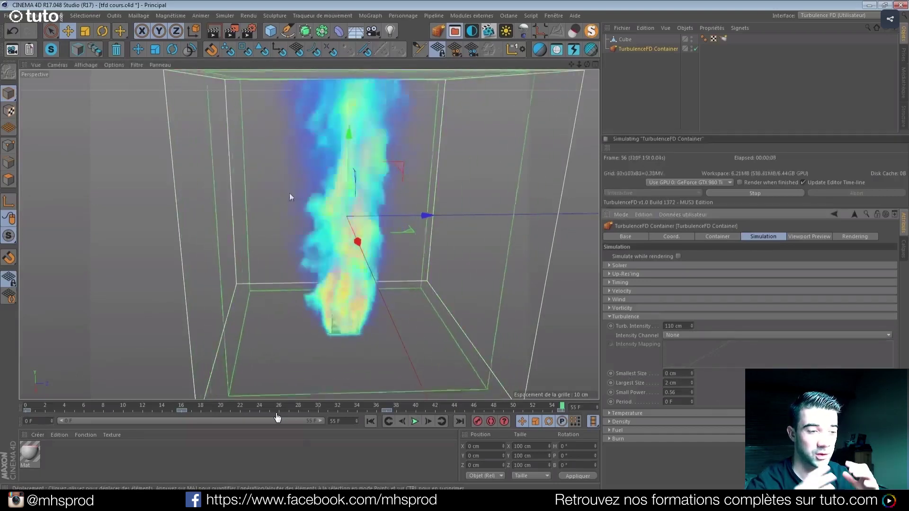
left_click_drag(290, 197, 637, 386)
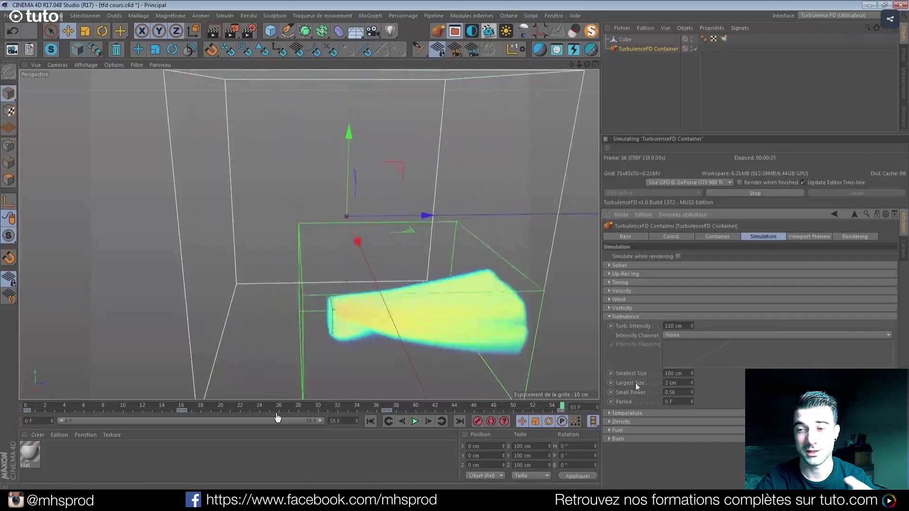
key("ctrl+z")
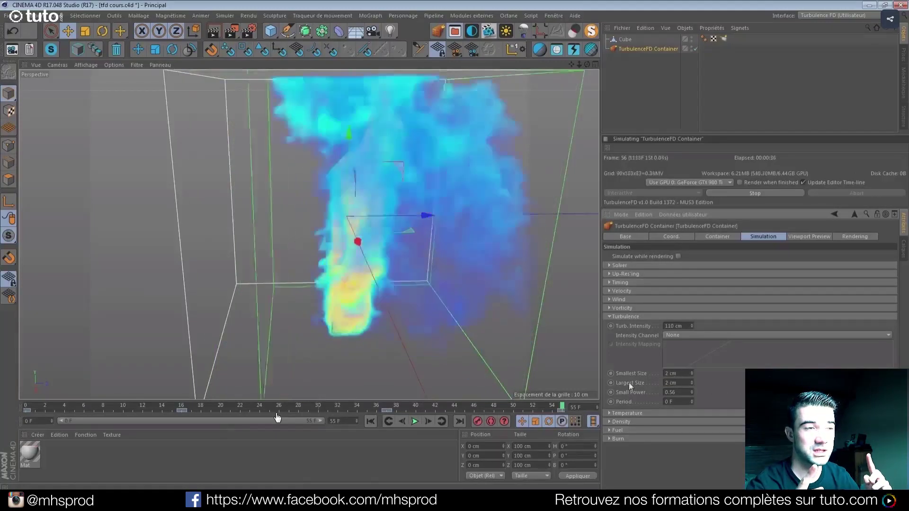
mouse_move(629, 384)
left_mouse_down()
mouse_move(307, 167)
mouse_move(360, 179)
left_mouse_up()
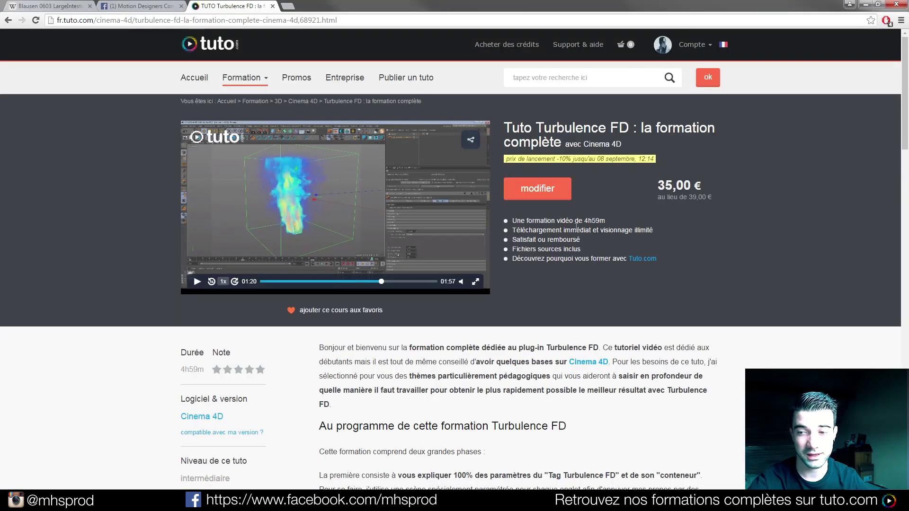
Step: Scroll down to the 4h59m Table des matières, from Introduction through Chapitre 05
scroll(664, 227, "down", 3)
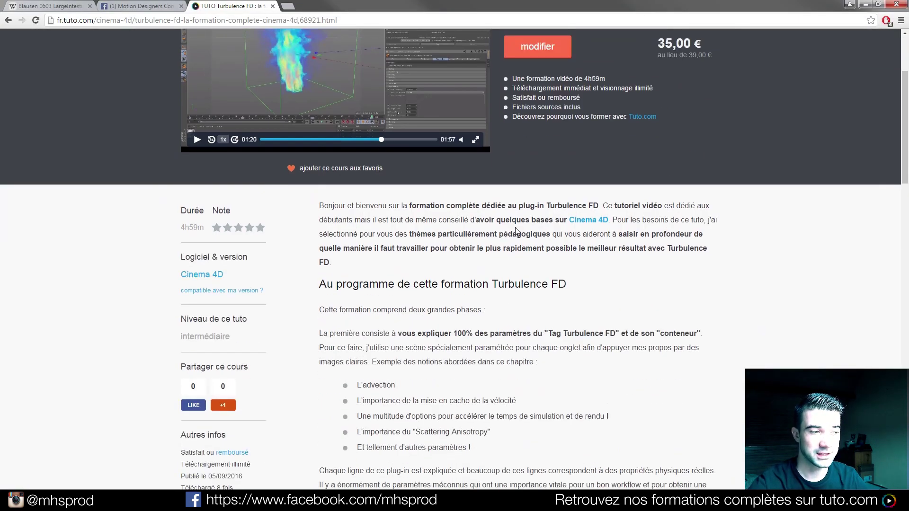
scroll(486, 219, "down", 1)
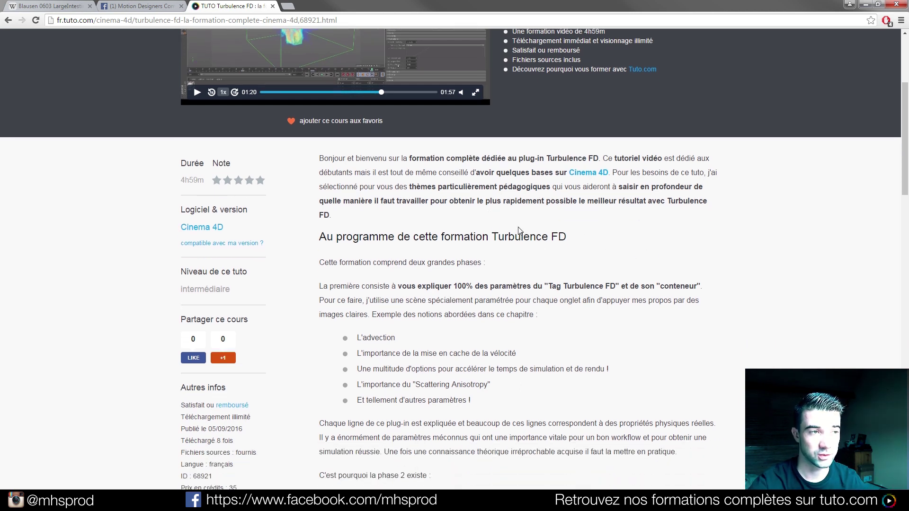
scroll(519, 230, "down", 1)
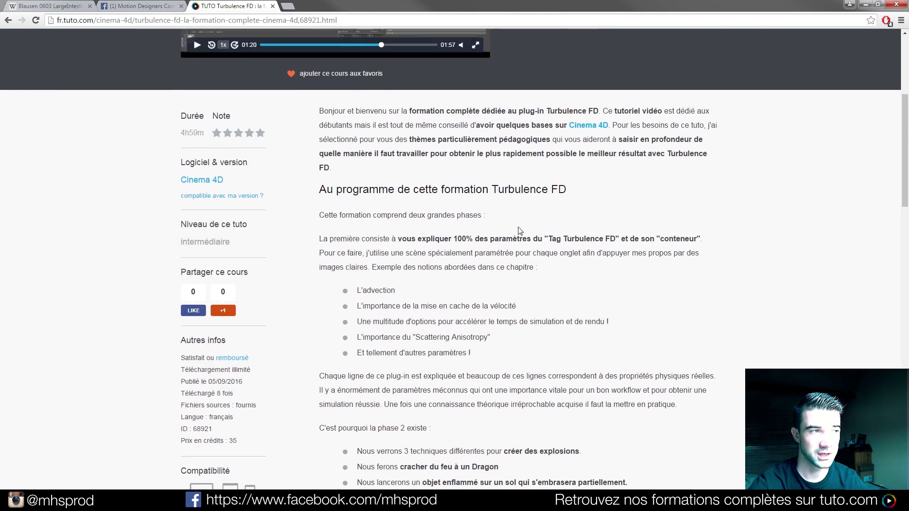
scroll(521, 231, "down", 1)
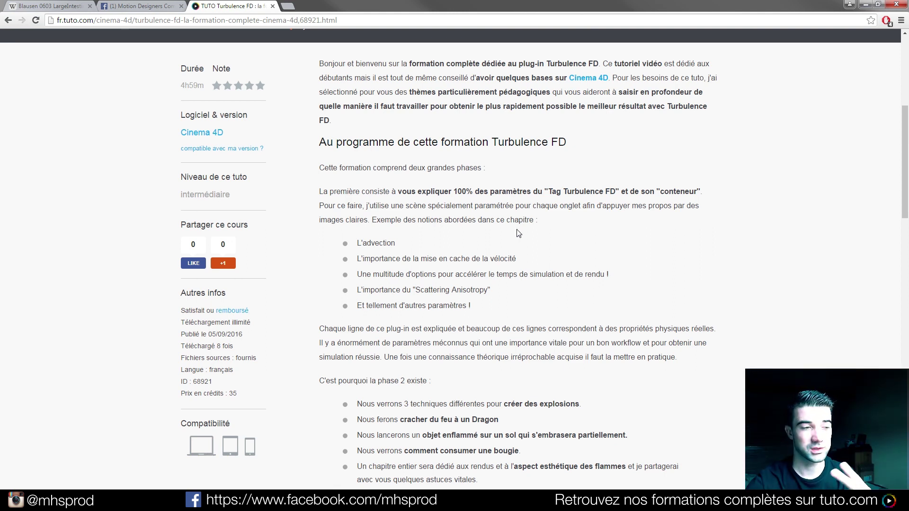
scroll(519, 233, "down", 1)
scroll(518, 234, "down", 1)
scroll(518, 237, "down", 2)
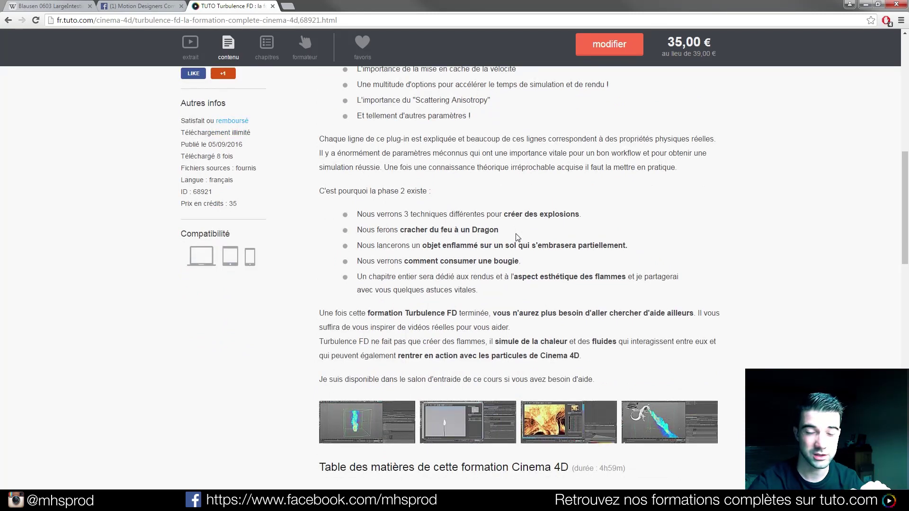
scroll(518, 237, "down", 4)
scroll(518, 237, "down", 3)
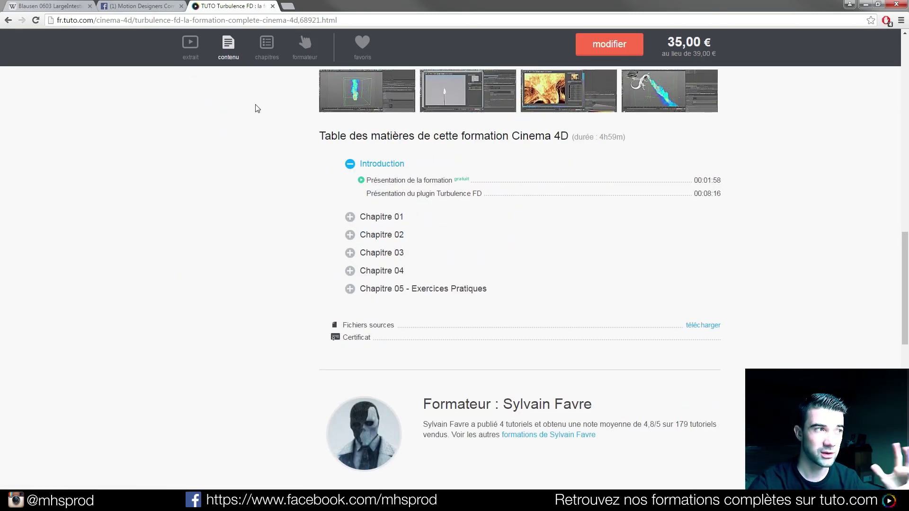
Step: Switch to the Motion Designers Community Facebook group and scroll down through its posts
left_click(119, 11)
scroll(355, 274, "up", 7)
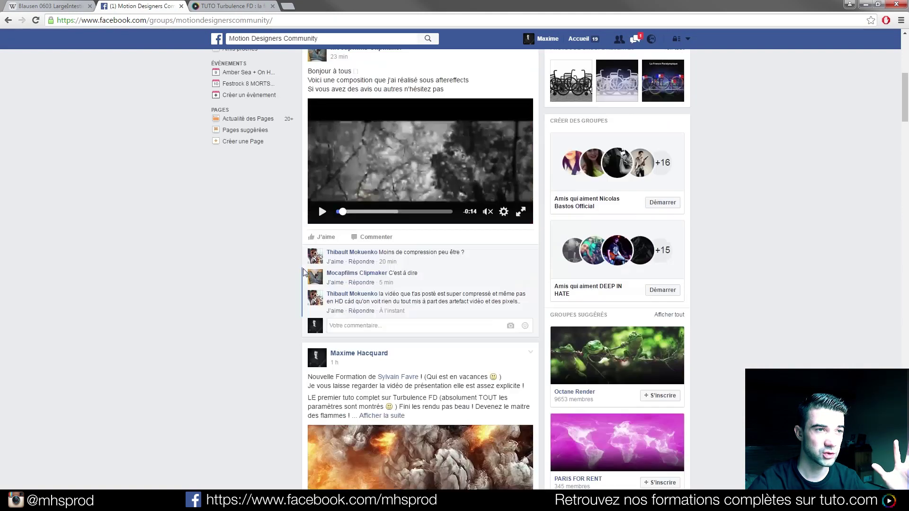
scroll(318, 203, "up", 3)
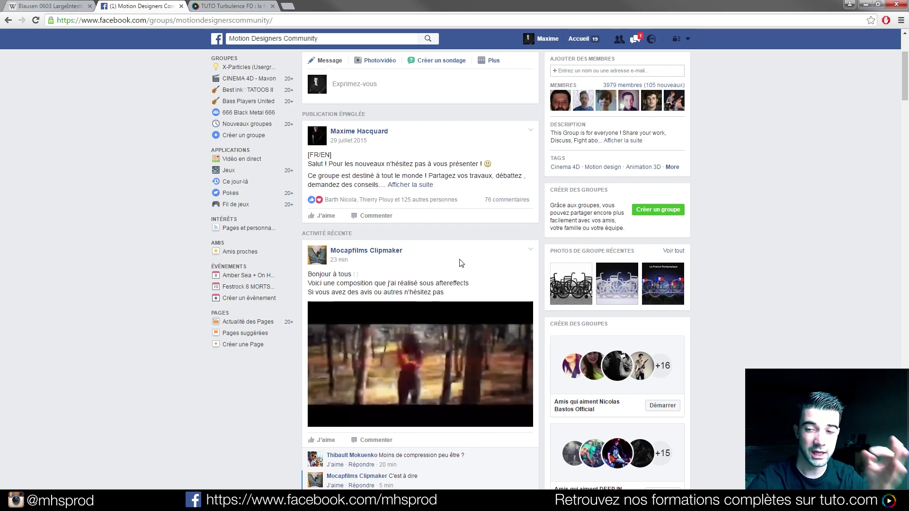
scroll(462, 263, "down", 2)
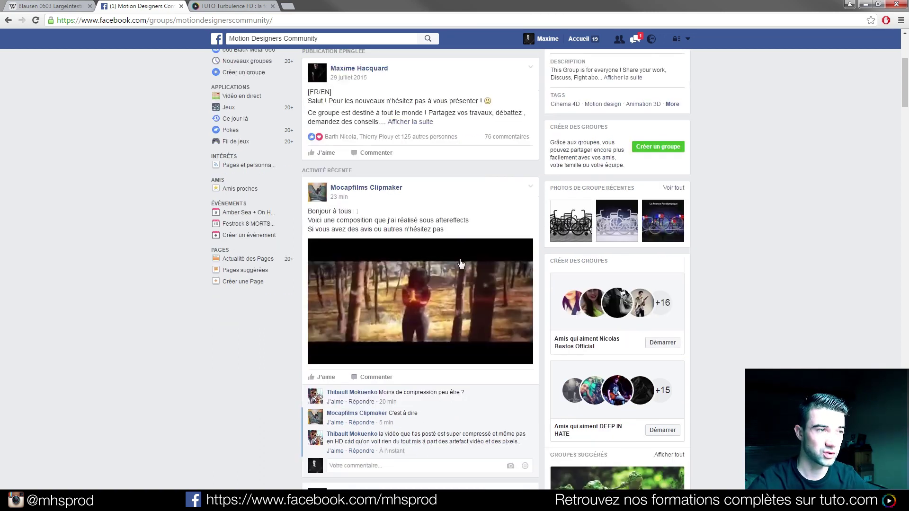
scroll(462, 263, "down", 5)
scroll(462, 263, "down", 5)
scroll(462, 263, "down", 6)
scroll(457, 261, "down", 6)
scroll(457, 266, "down", 8)
scroll(453, 271, "down", 8)
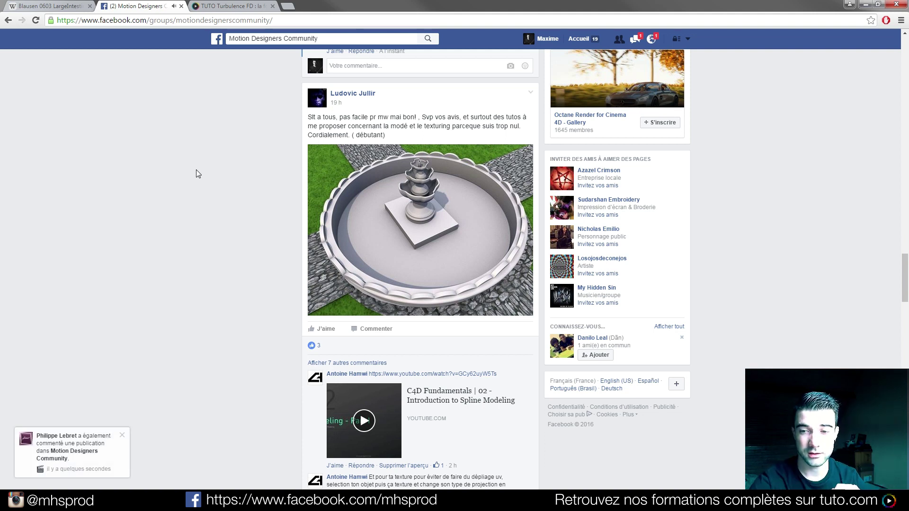
Step: Return to the Turbulence FD course page and scroll to Questions sur le tuto and Autres formations
left_click(214, 6)
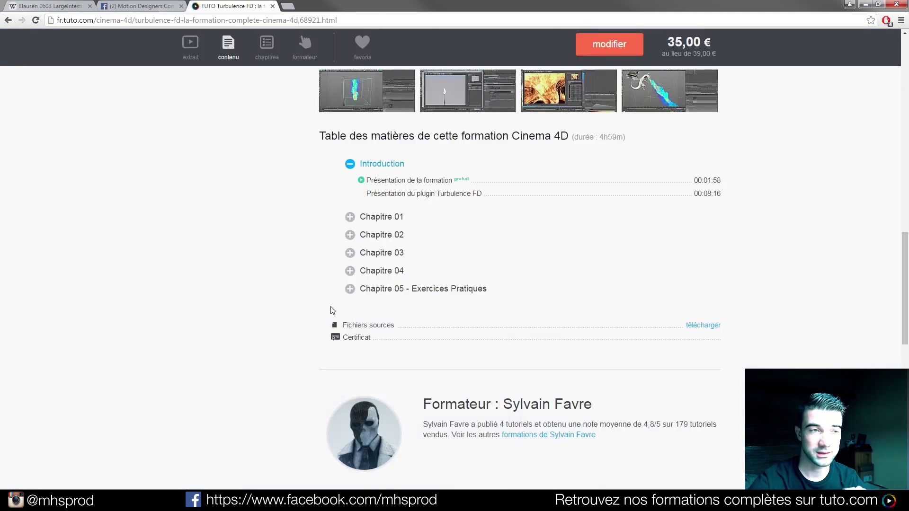
scroll(323, 316, "down", 1)
scroll(324, 317, "down", 4)
scroll(319, 315, "down", 5)
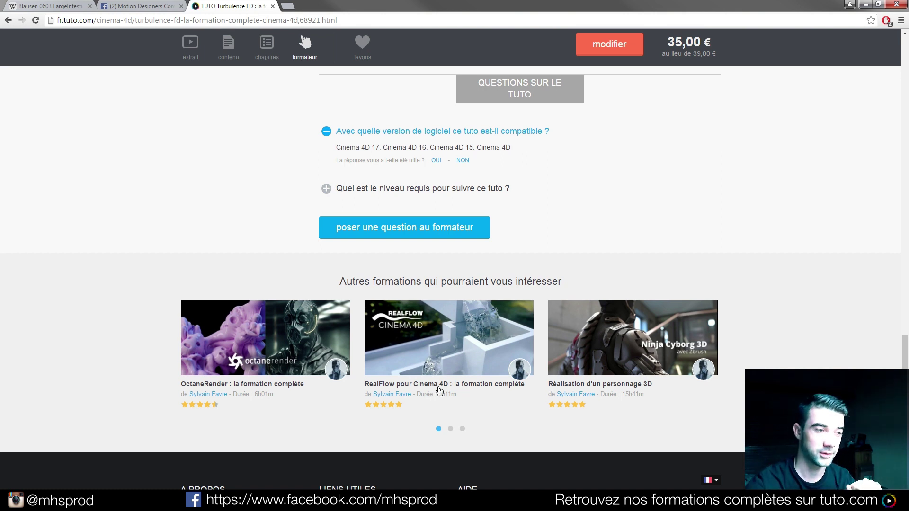
mouse_move(305, 328)
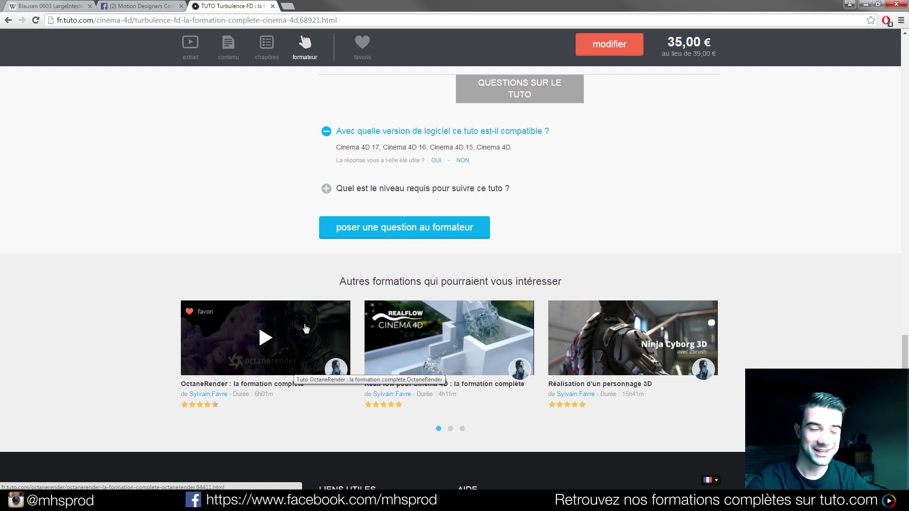
Step: Scroll to the footer, then back up to the trailer and the 35,00 € course description
scroll(392, 341, "down", 2)
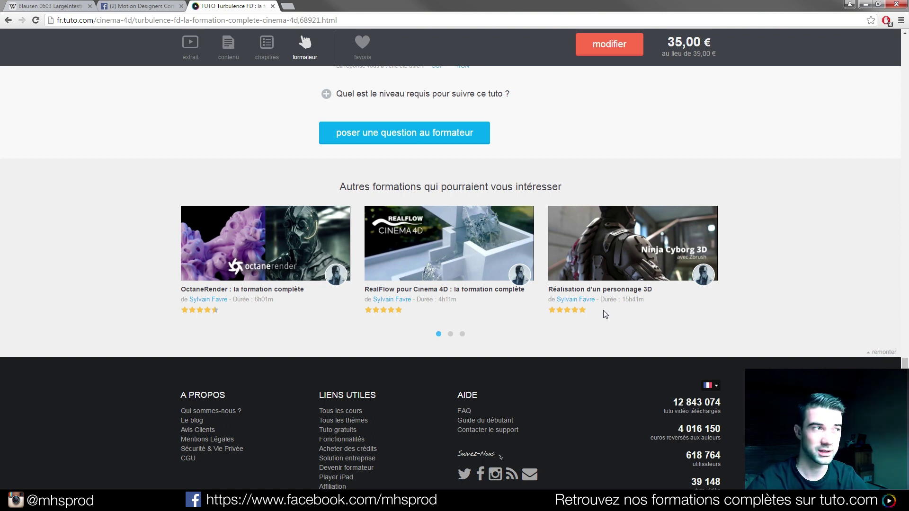
scroll(50, 282, "up", 7)
scroll(56, 278, "up", 6)
scroll(185, 314, "up", 7)
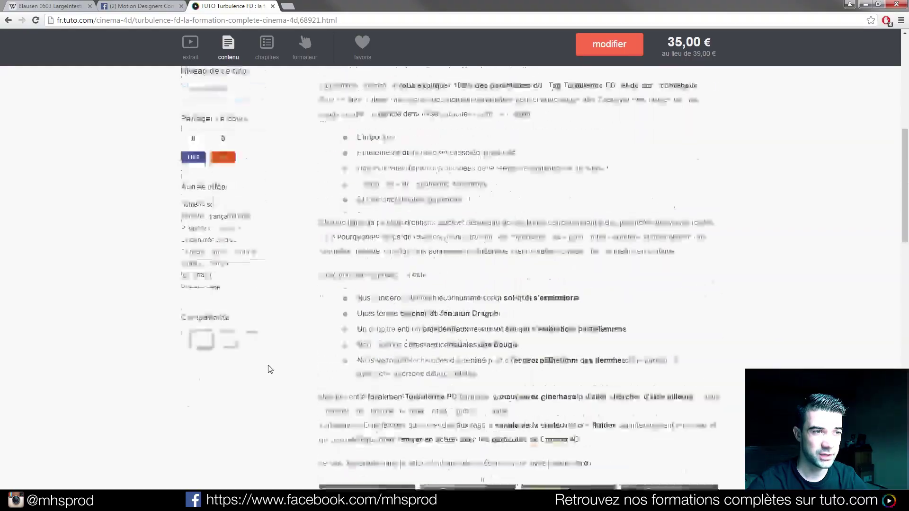
scroll(270, 367, "up", 7)
scroll(299, 380, "up", 1)
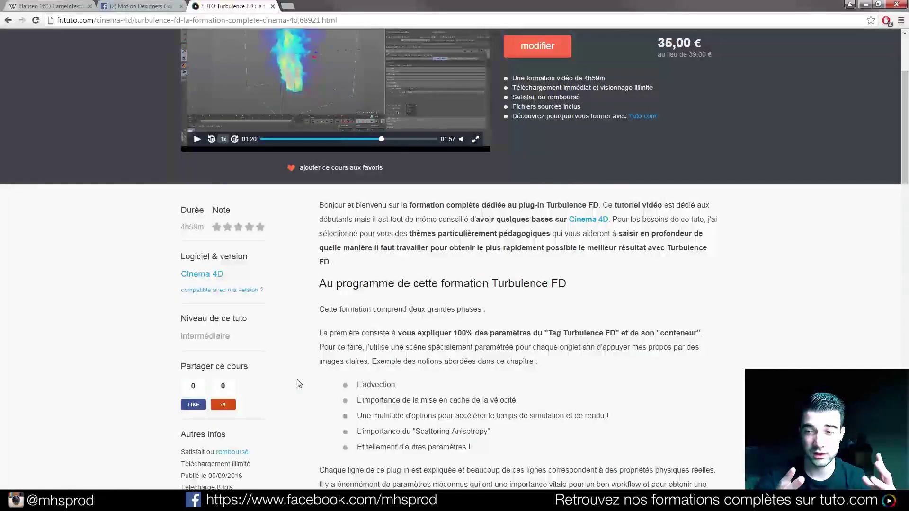